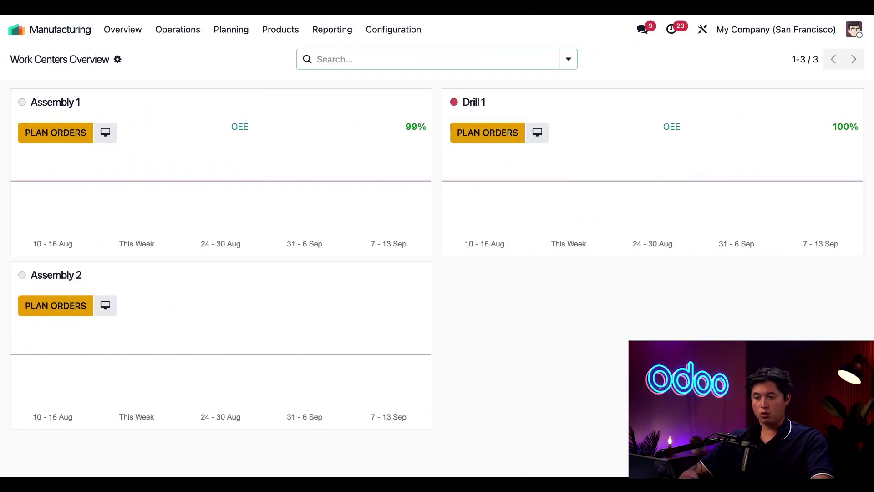
# Create a draft manufacturing order for Mid Century Modern Dining Table, quantity 1, and review its components
pyautogui.click(172, 35)
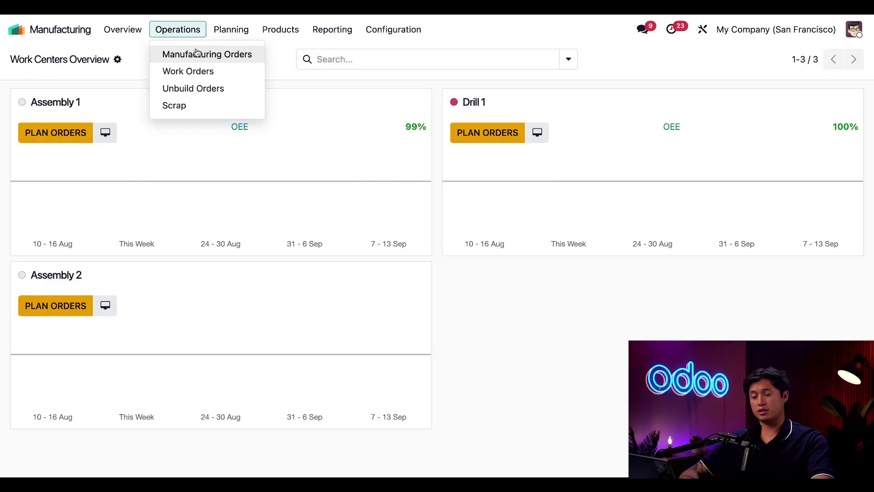
pyautogui.click(199, 55)
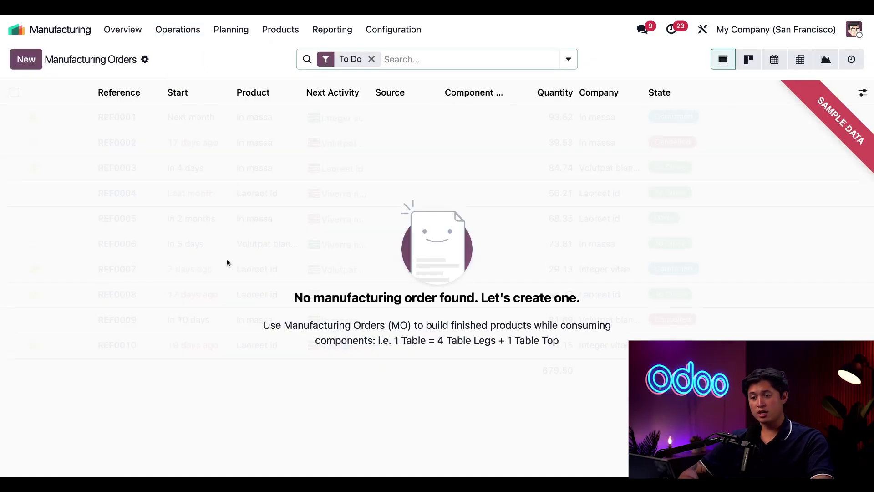
pyautogui.click(26, 60)
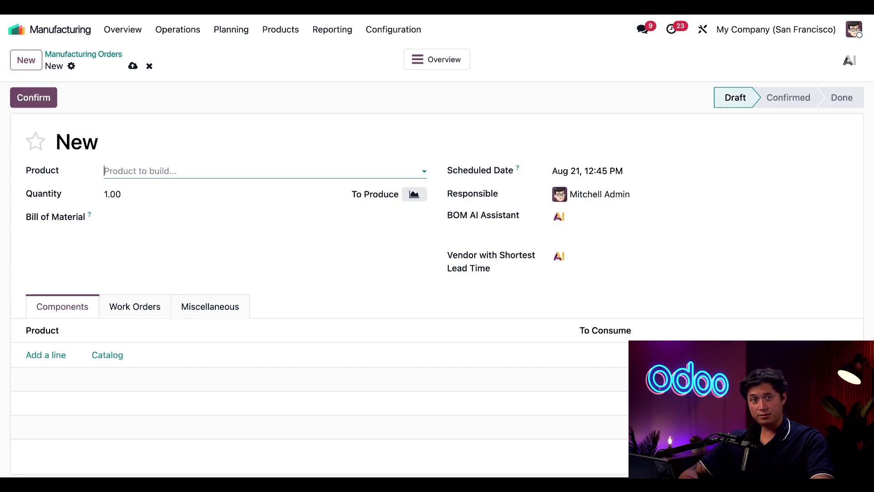
pyautogui.write('m')
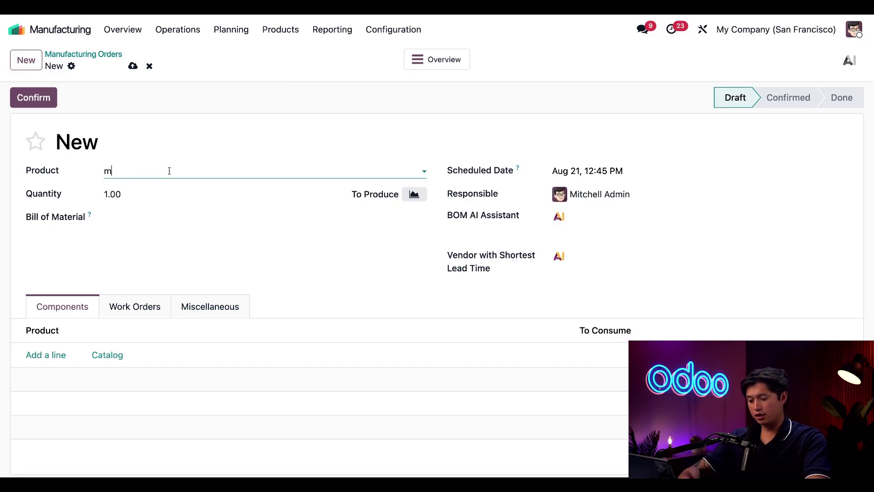
pyautogui.write('id ce')
pyautogui.click(175, 192)
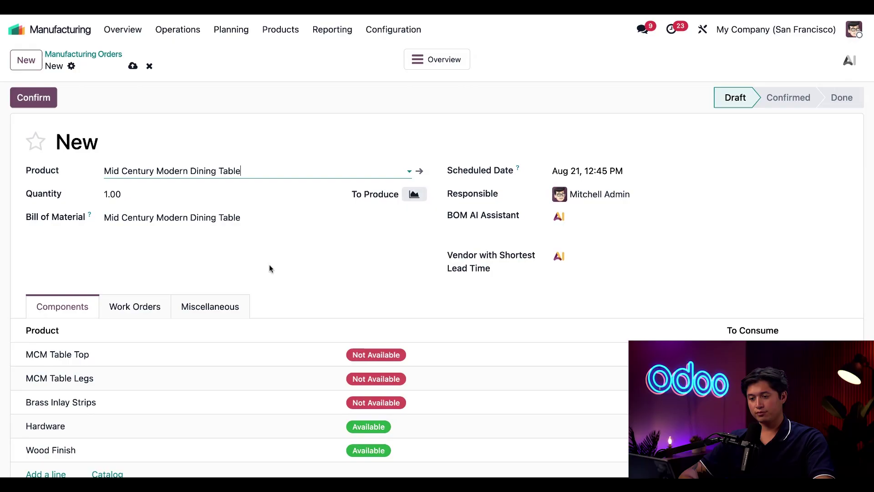
pyautogui.scroll(-1, 274, 274)
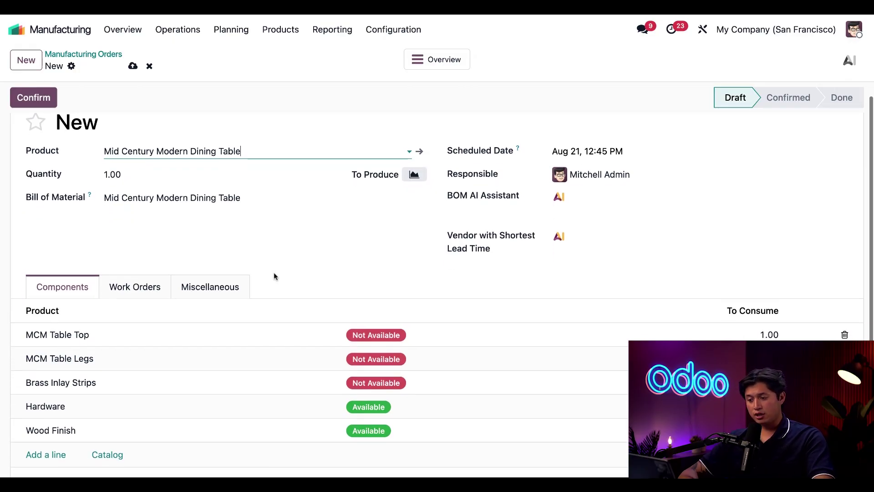
pyautogui.scroll(-2, 274, 277)
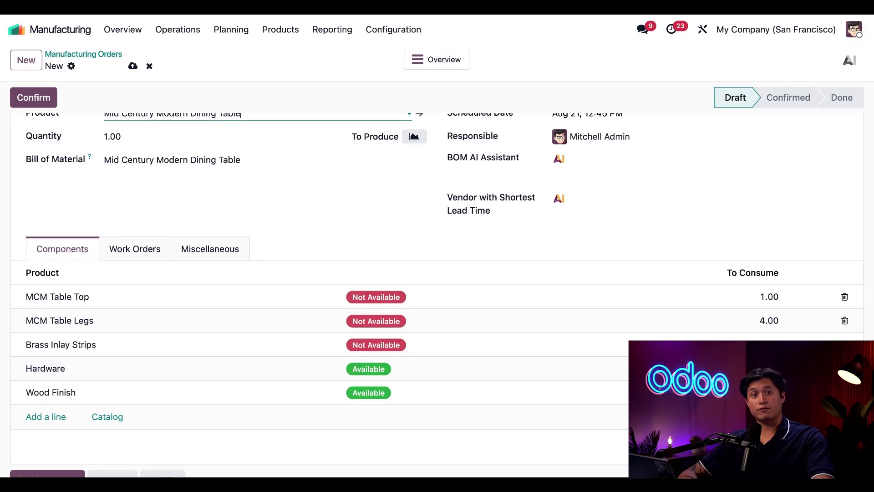
pyautogui.scroll(3, 485, 270)
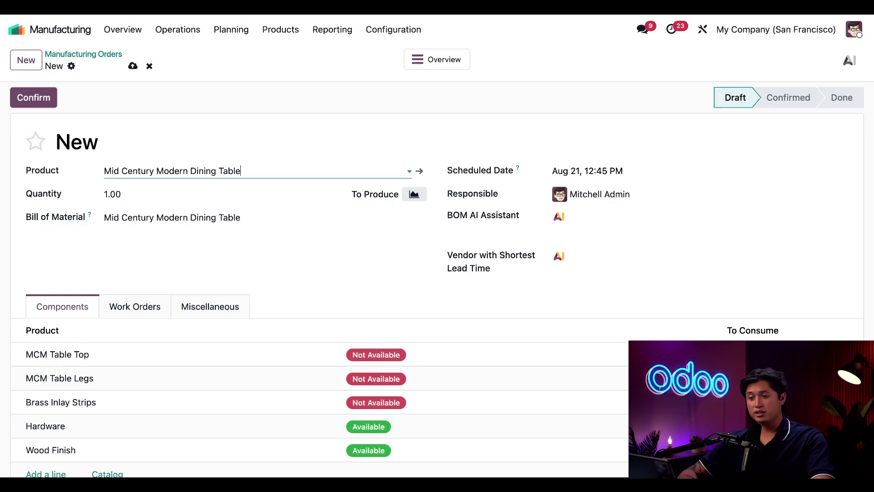
# Save the order as WH/MO/00039 and review the three AI-flagged REORDER component lines
pyautogui.click(134, 67)
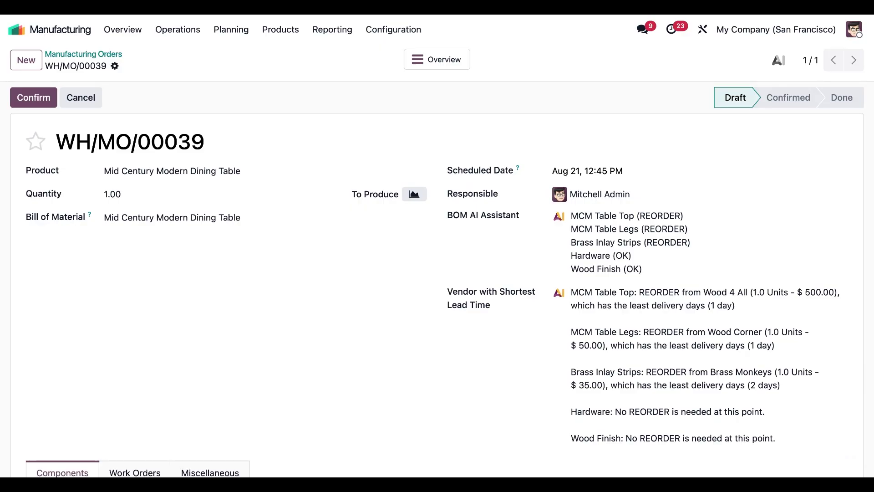
pyautogui.moveTo(697, 241)
pyautogui.mouseDown()
pyautogui.moveTo(651, 231)
pyautogui.moveTo(557, 231)
pyautogui.mouseUp()
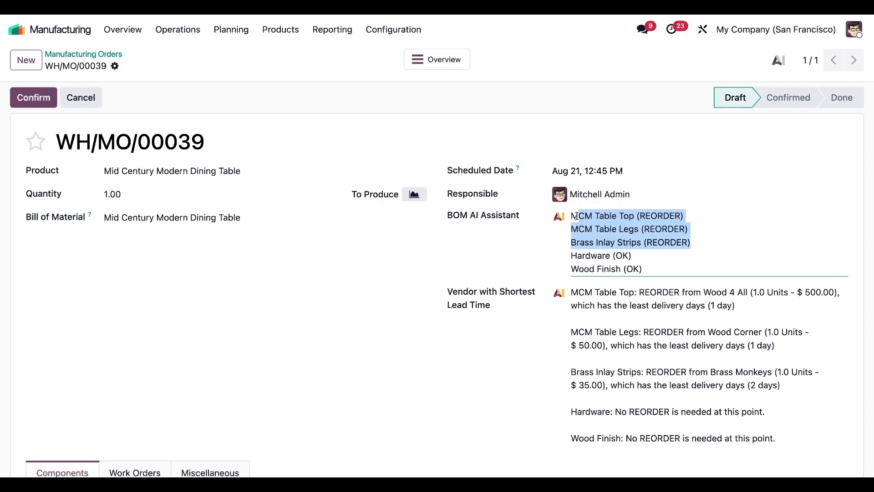
pyautogui.click(487, 255)
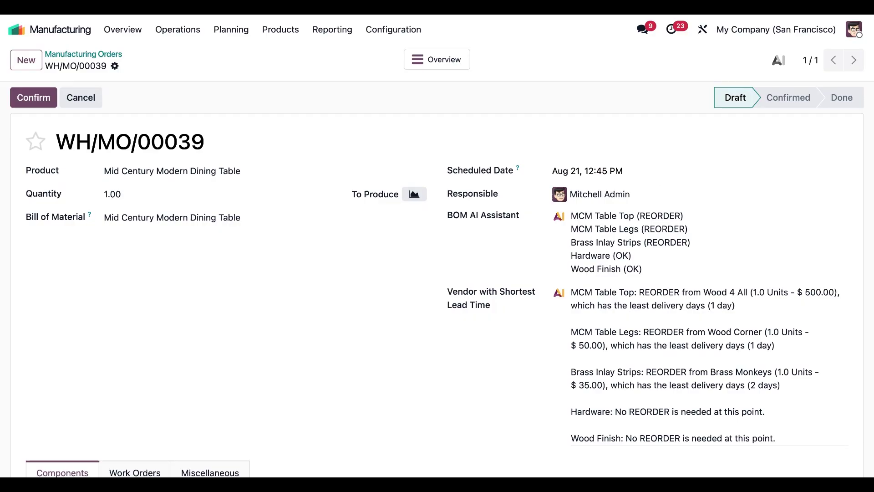
pyautogui.scroll(-1, 437, 282)
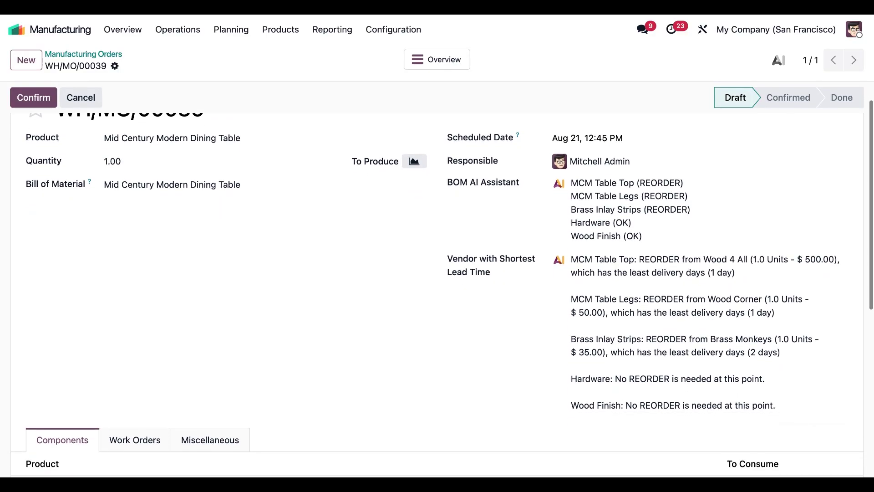
pyautogui.scroll(-1, 437, 282)
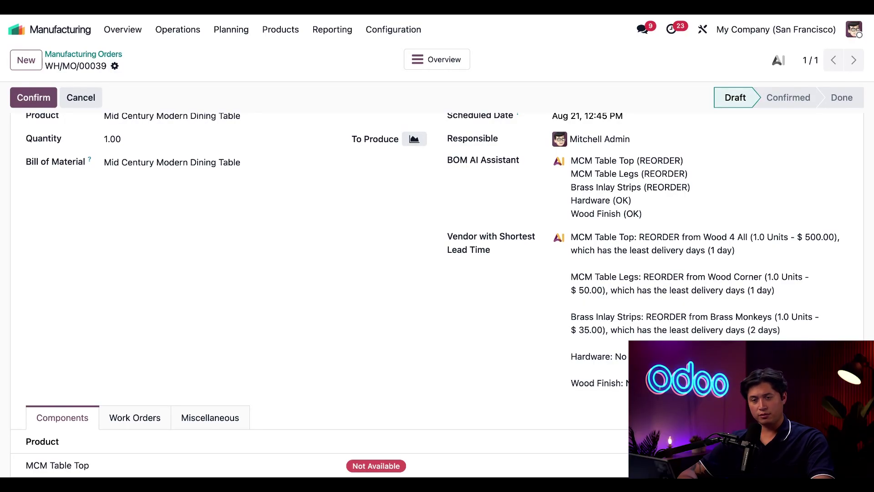
# Show MCM Table Legs' vendors Wood Corner, Stick Pick and MCM Wholesale with their lead times
pyautogui.scroll(-3, 427, 326)
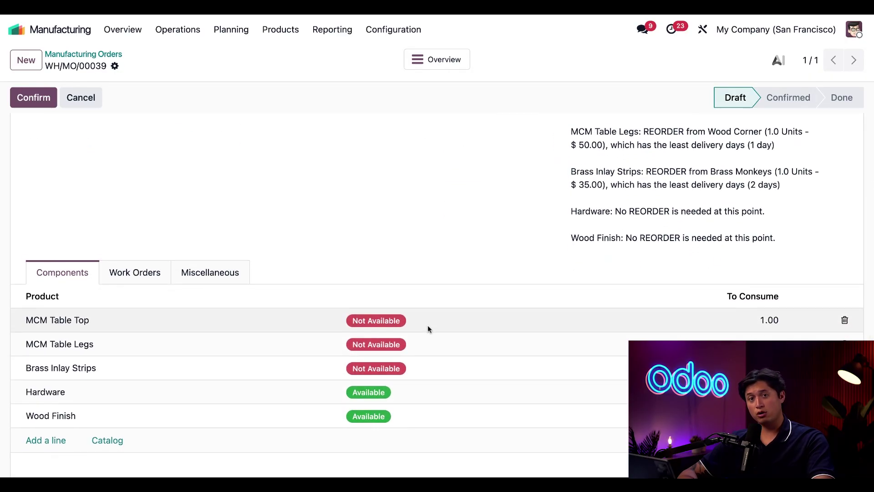
pyautogui.scroll(-1, 427, 325)
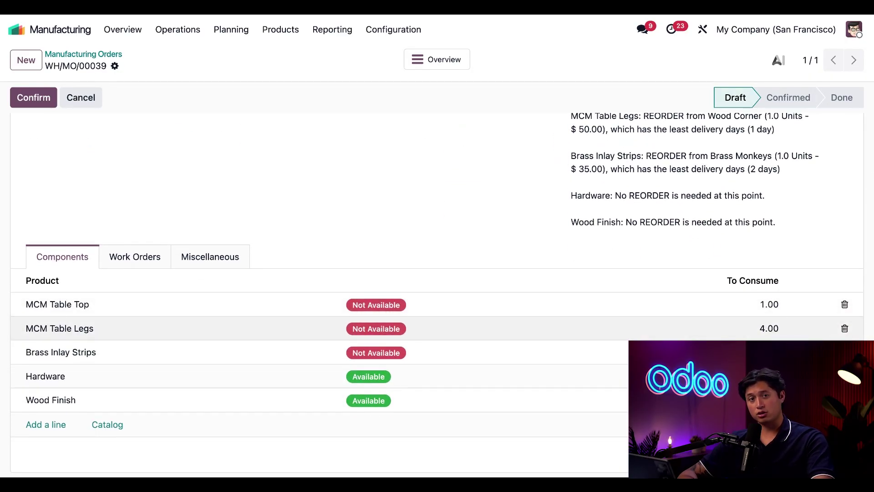
pyautogui.click(197, 335)
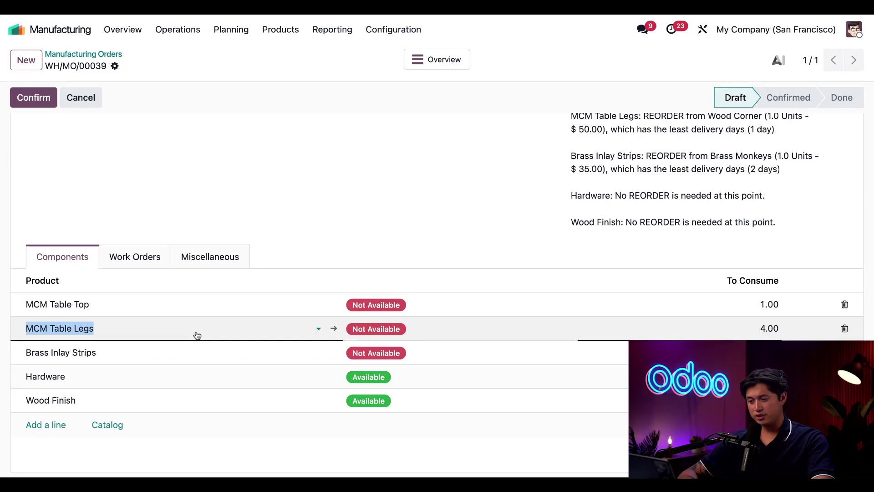
pyautogui.click(333, 328)
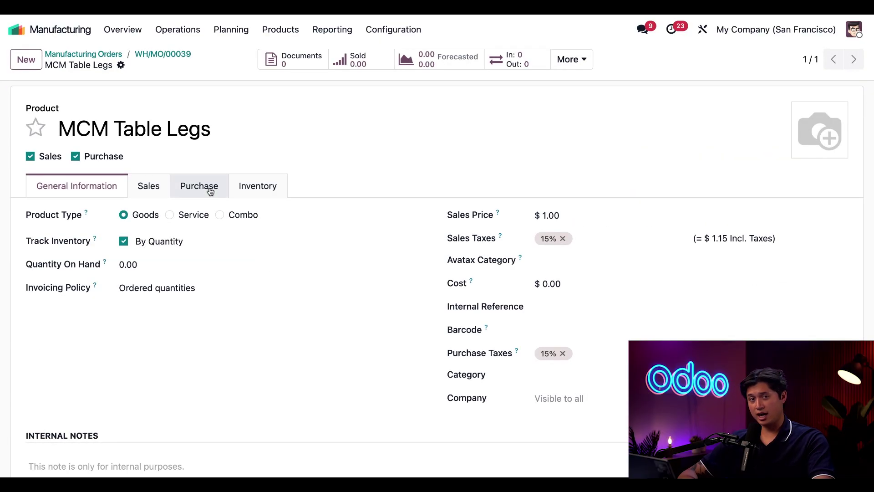
pyautogui.click(210, 191)
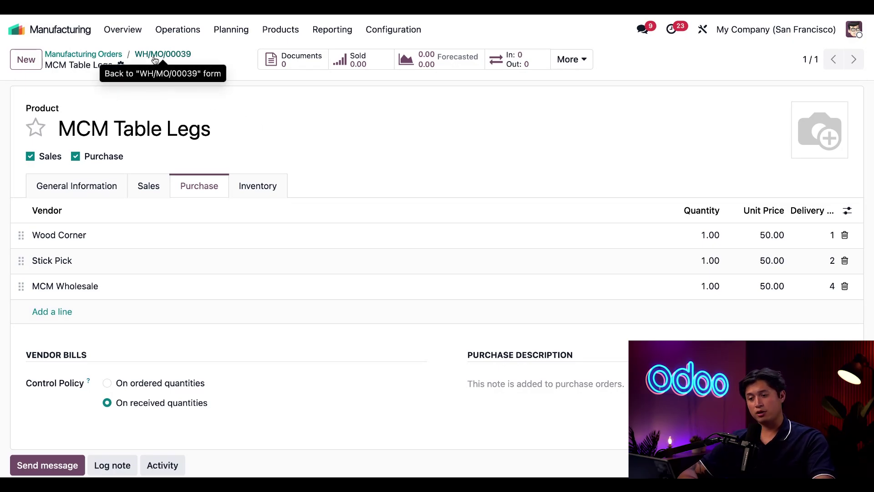
# Back on WH/MO/00039, copy the REORDER lines recommending Wood 4 All, Wood Corner and Brass Monkeys
pyautogui.click(155, 55)
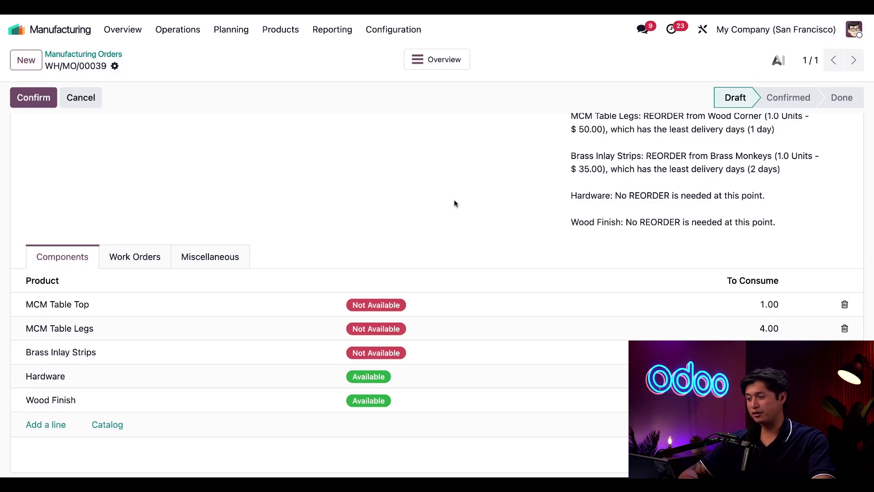
pyautogui.scroll(2, 455, 203)
pyautogui.moveTo(781, 268); pyautogui.dragTo(568, 175)
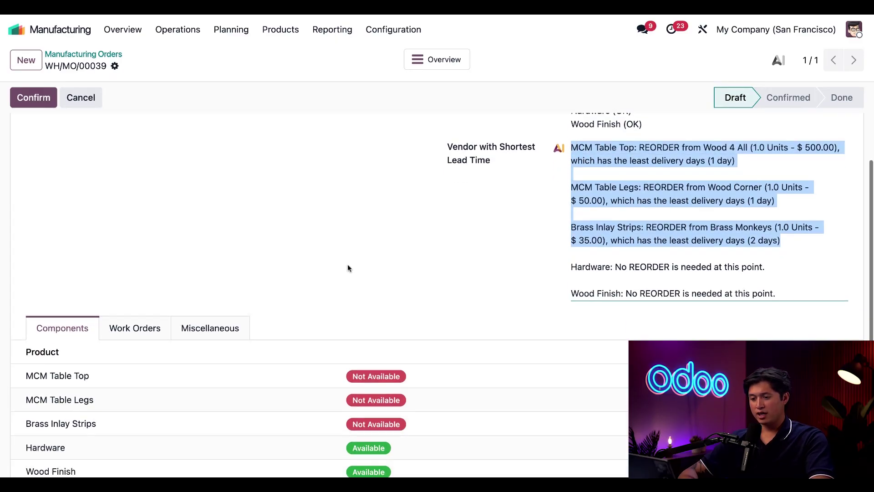
# Log a note mentioning Marc Demo: 'please order the following' with the pasted REORDER lines
pyautogui.scroll(-5, 347, 264)
pyautogui.click(113, 359)
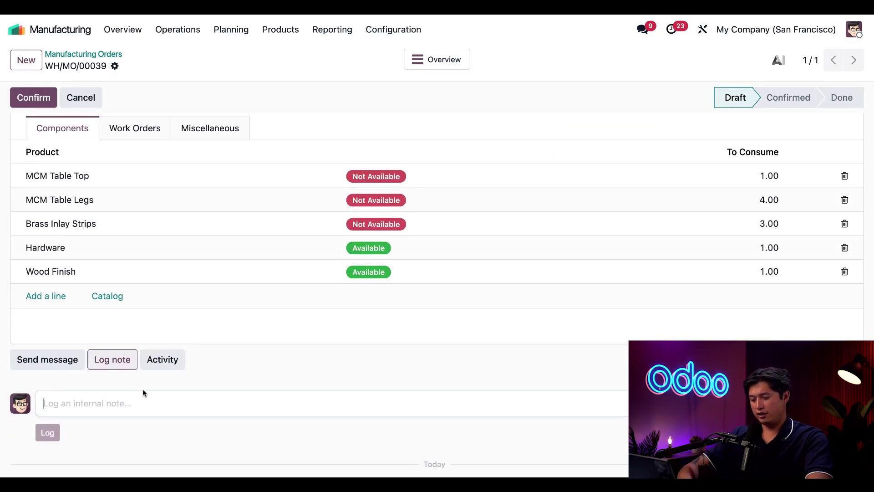
pyautogui.write('Hey @')
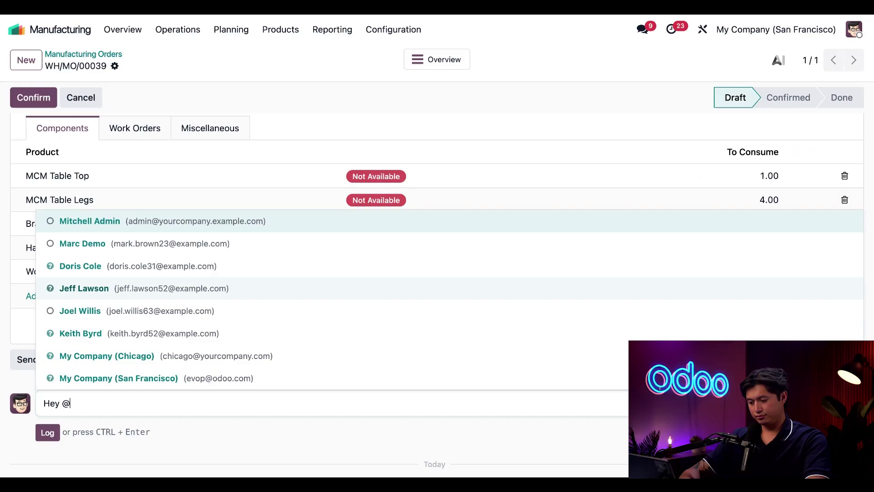
pyautogui.write('marc')
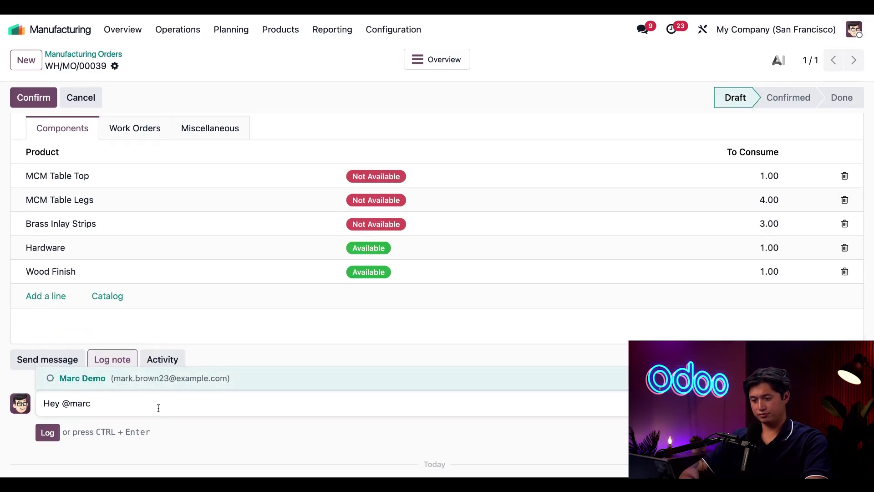
pyautogui.click(159, 383)
pyautogui.write('please or')
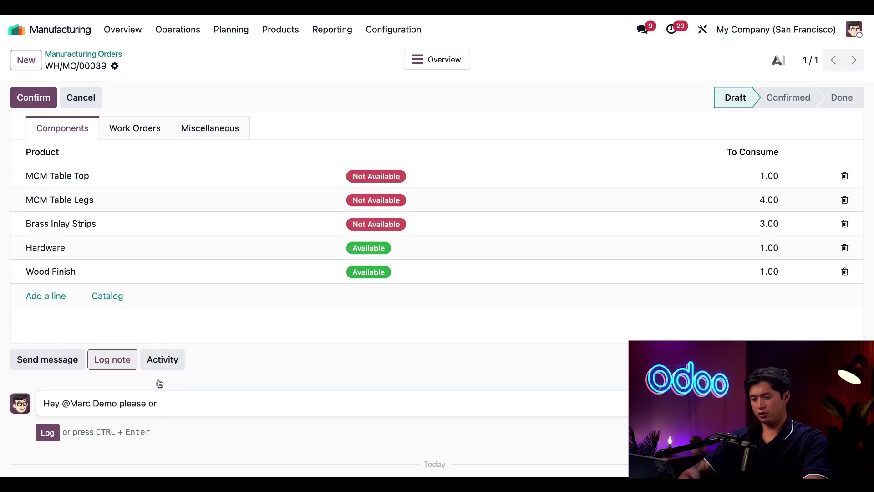
pyautogui.write('der the follow')
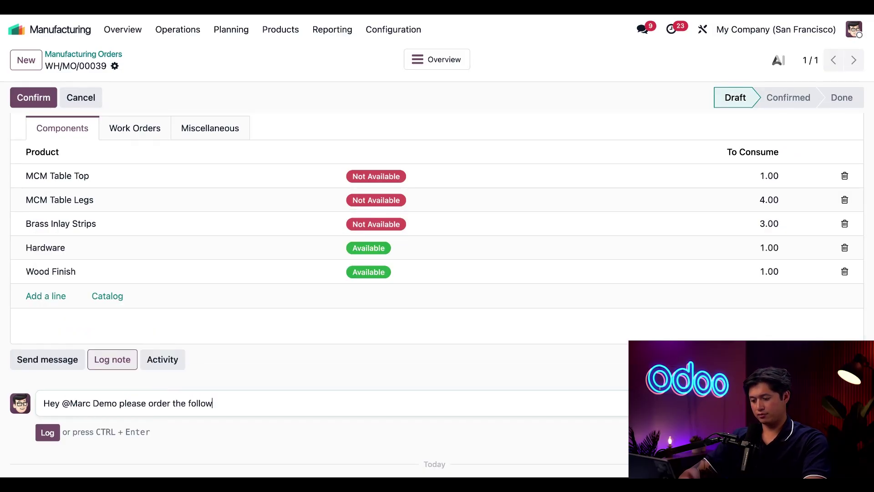
pyautogui.write('ing')
pyautogui.press('Return')
pyautogui.hotkey('ctrl', 'v')
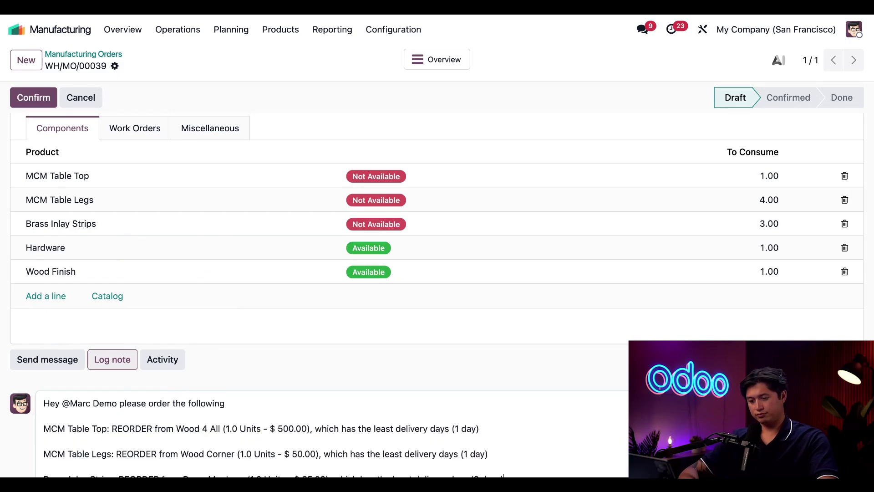
pyautogui.scroll(-1, 3, 264)
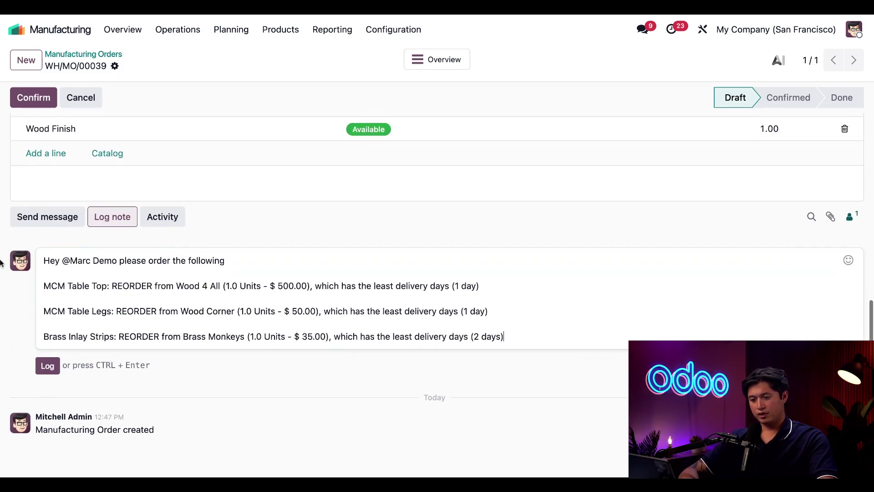
pyautogui.click(44, 365)
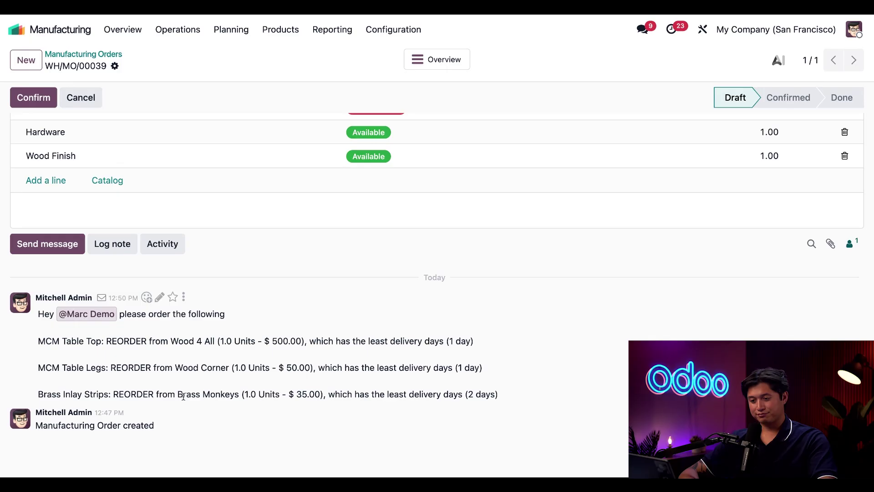